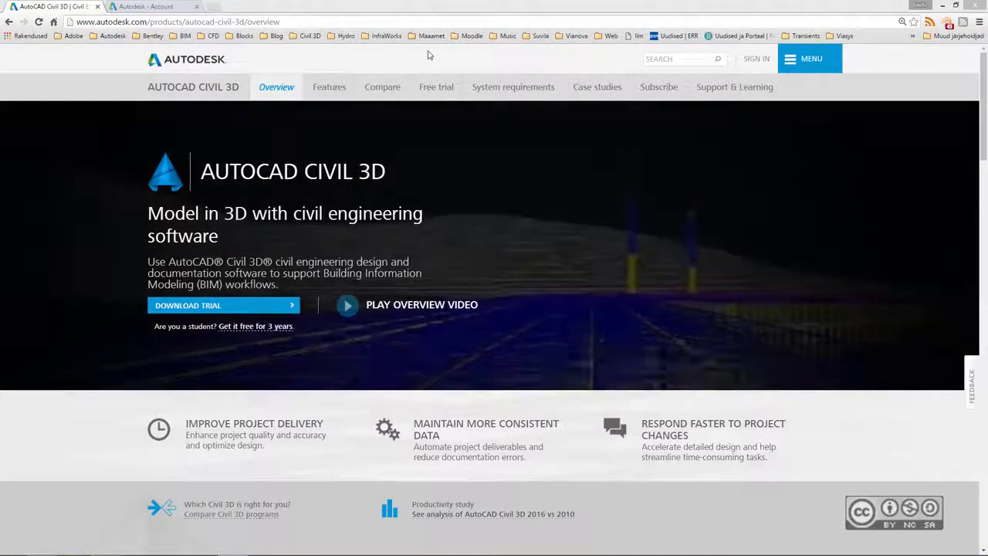
Go to the AutoCAD Civil 3D free trial page from the top navigation bar.
click(440, 88)
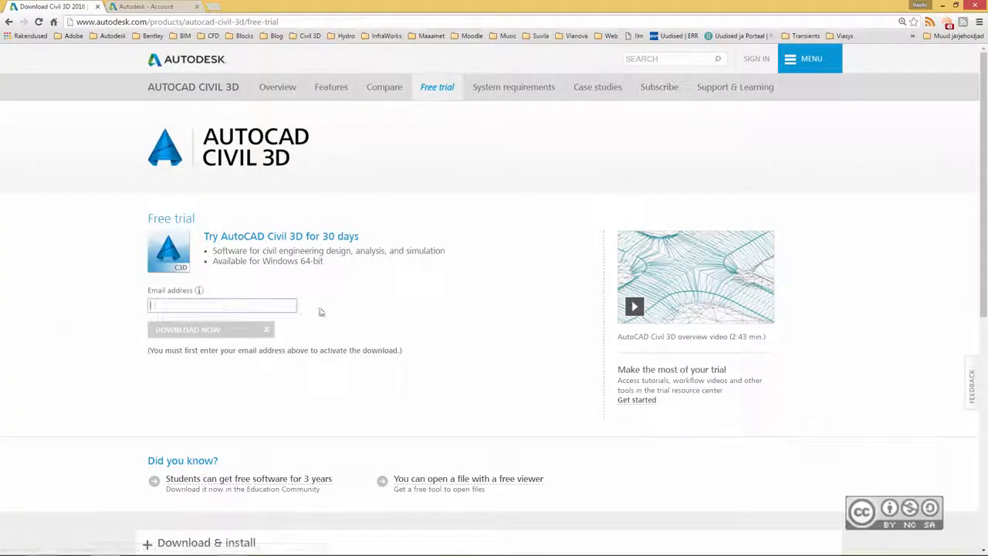
Scroll the free trial page down to the 'Need another way to download the trial?' section.
scroll(123, 343, down, 1)
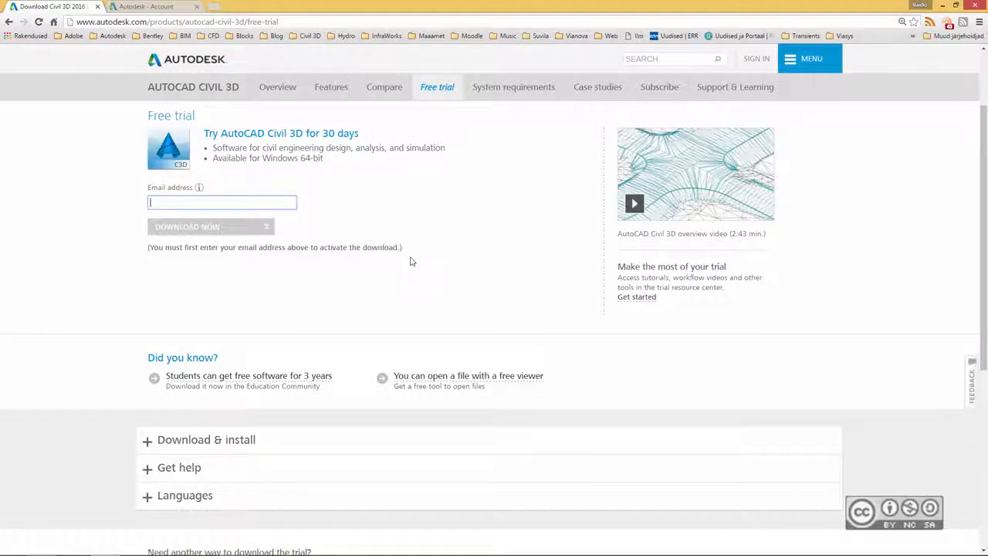
scroll(297, 276, down, 1)
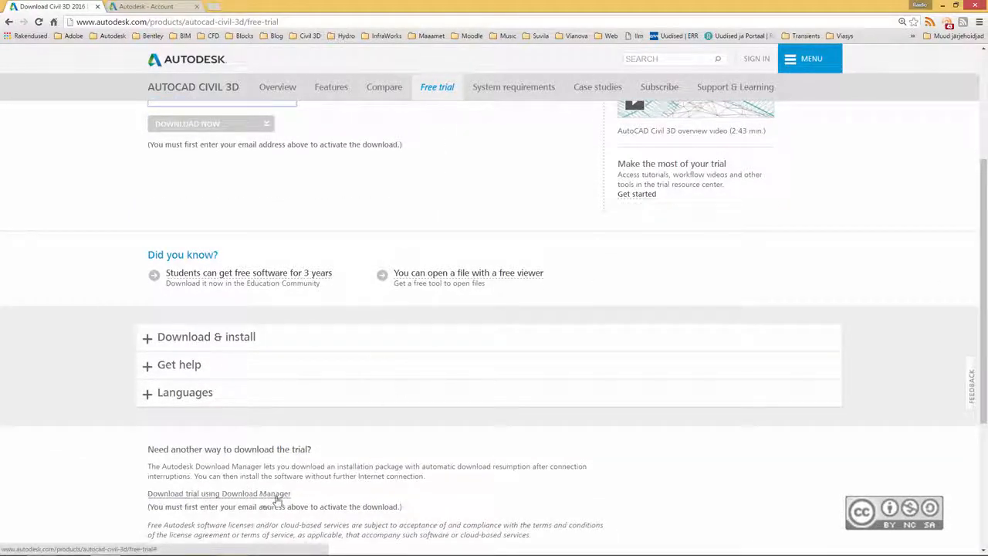
scroll(276, 500, up, 1)
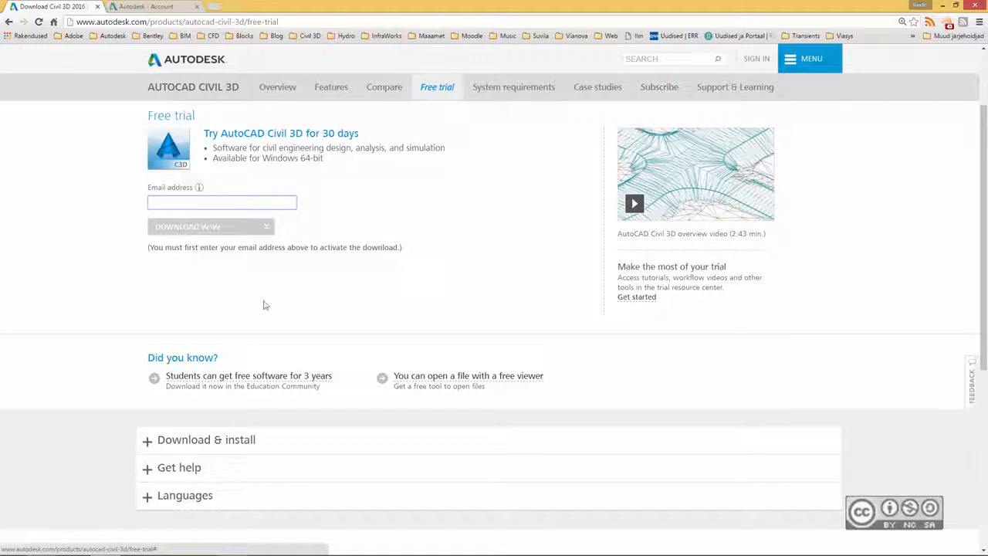
scroll(267, 304, down, 3)
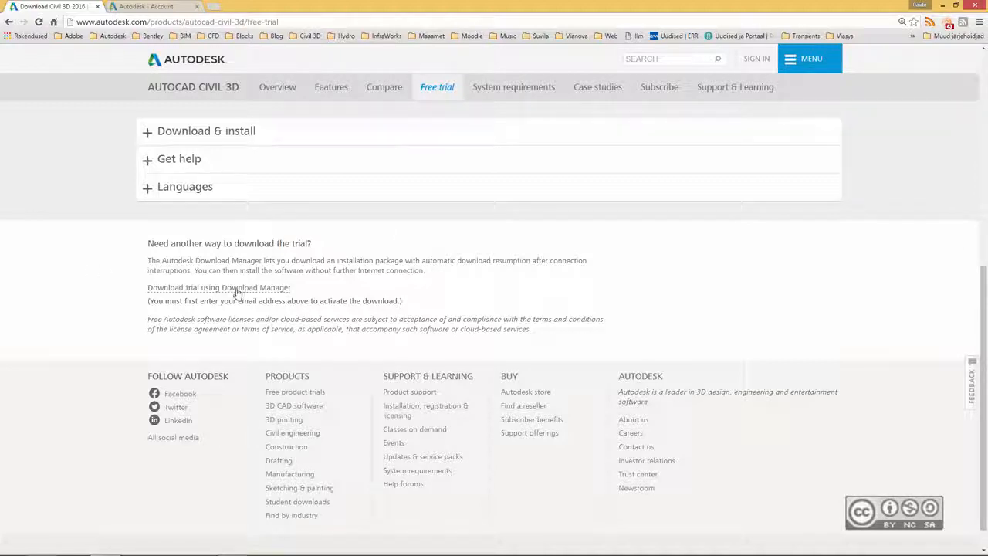
Run Setup.exe from the AutoCAD_Civil3D_2017_English_Win_64bit_dlm folder, then return to the browser.
click(91, 544)
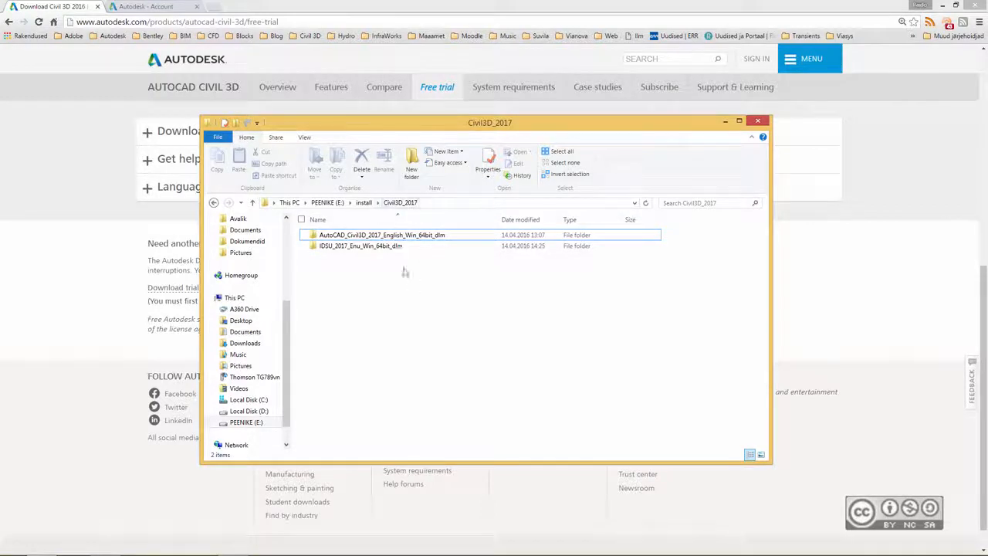
click(358, 238)
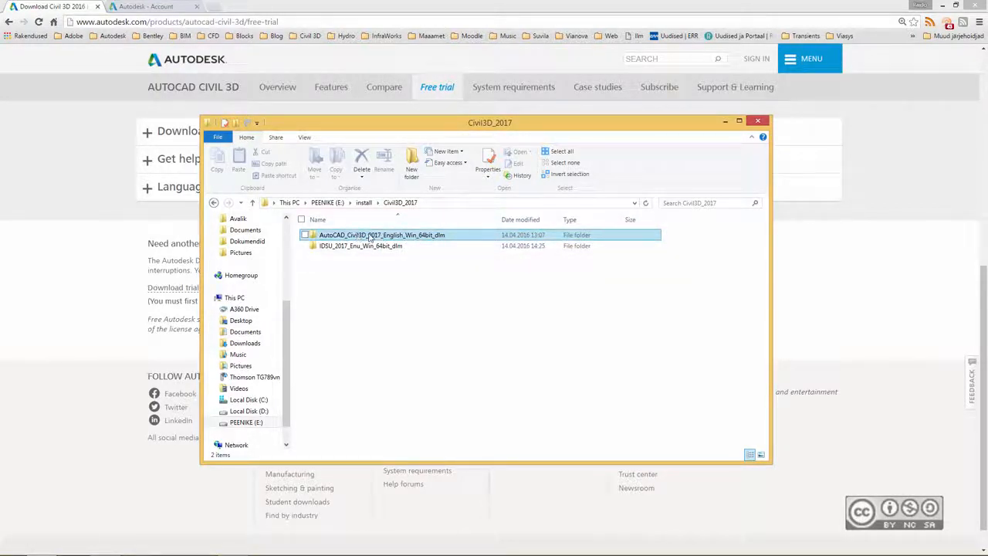
double_click(370, 237)
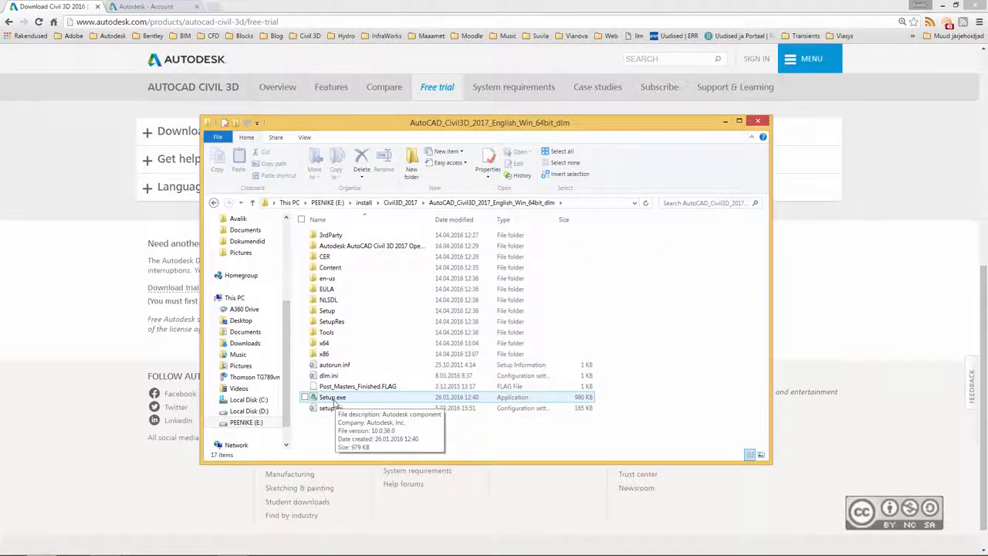
double_click(332, 398)
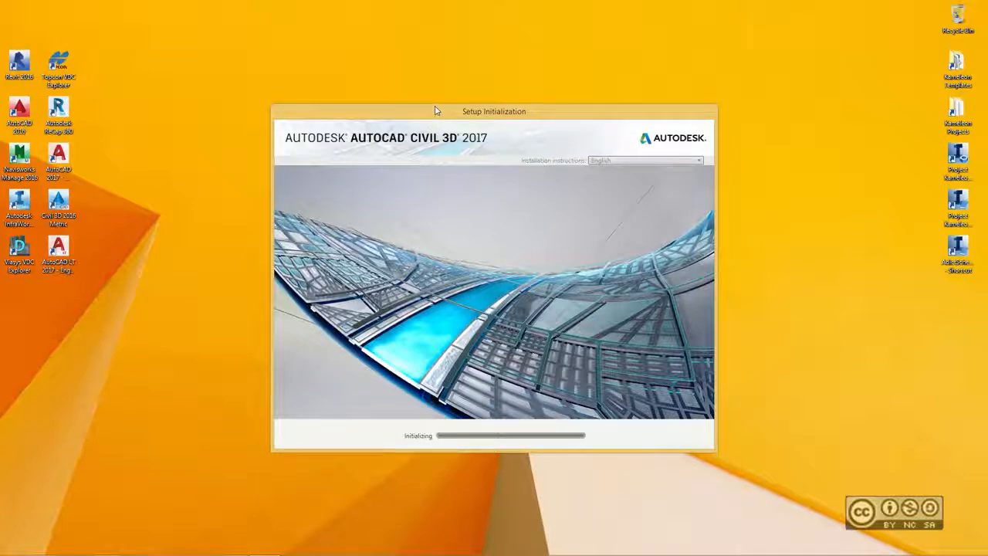
click(104, 546)
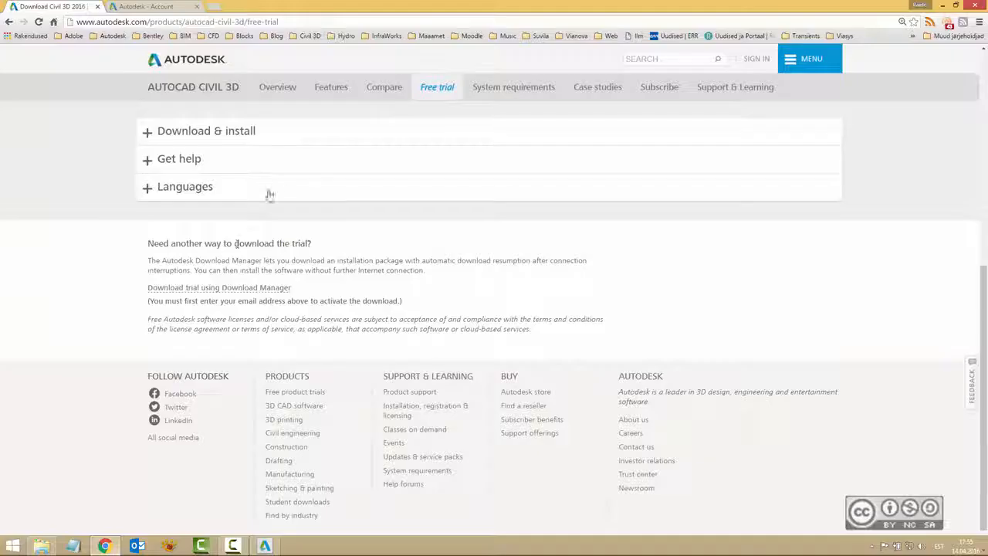
In Autodesk Account, view the AutoCAD Civil 3D Downloads and their More options choices.
click(149, 7)
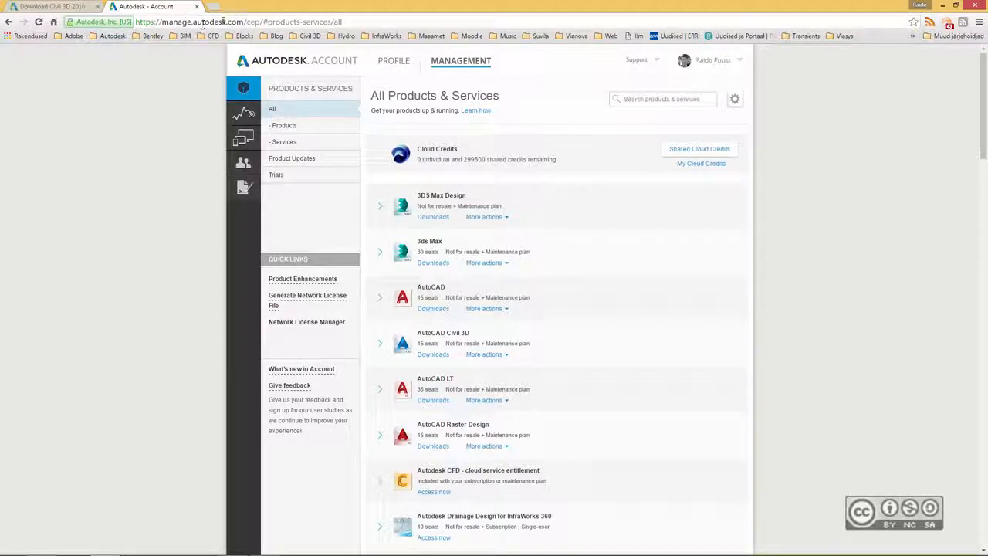
click(436, 355)
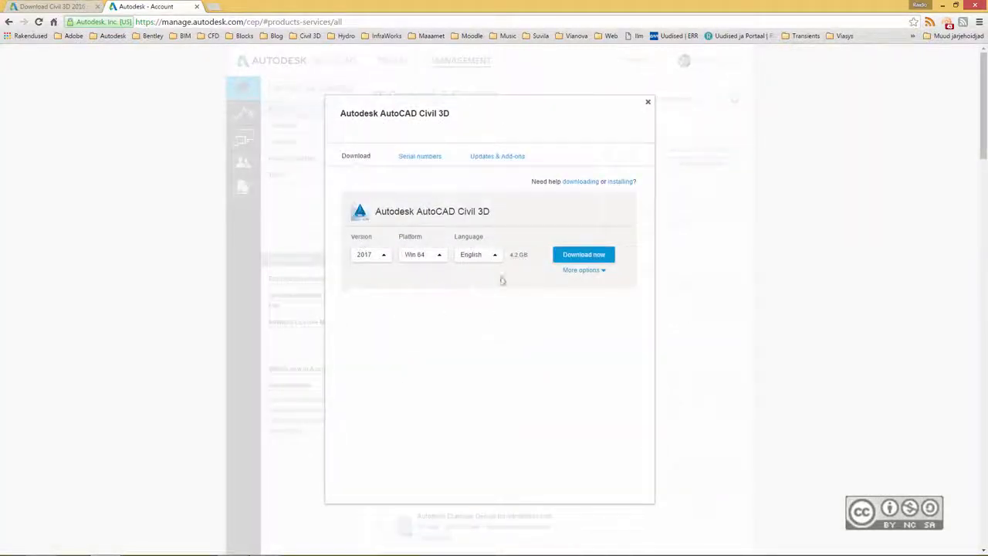
click(604, 272)
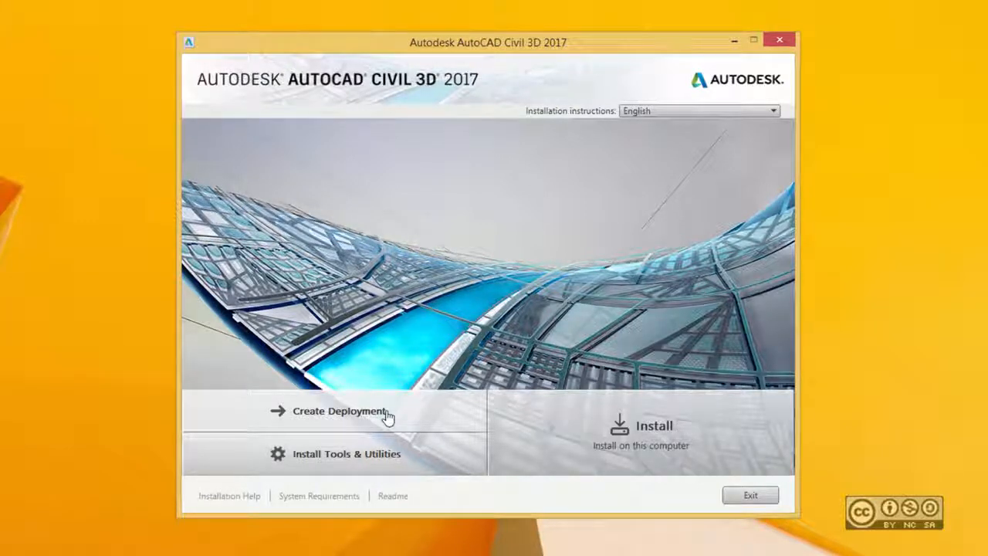
click(353, 460)
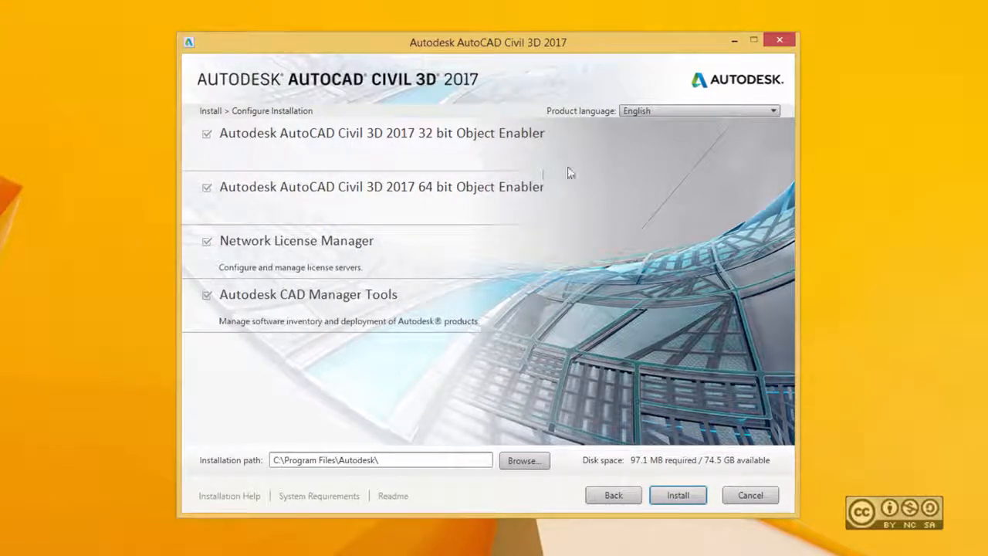
click(207, 243)
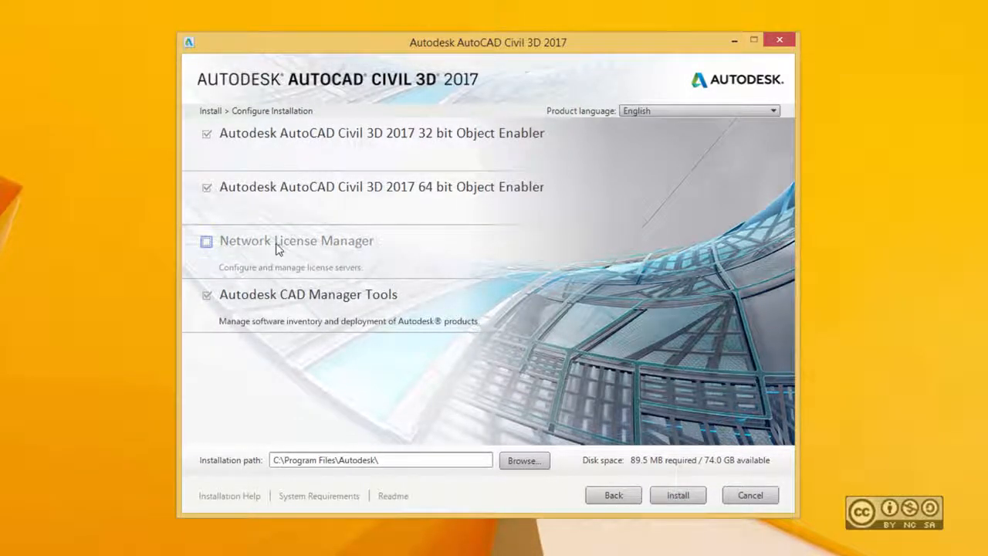
click(206, 295)
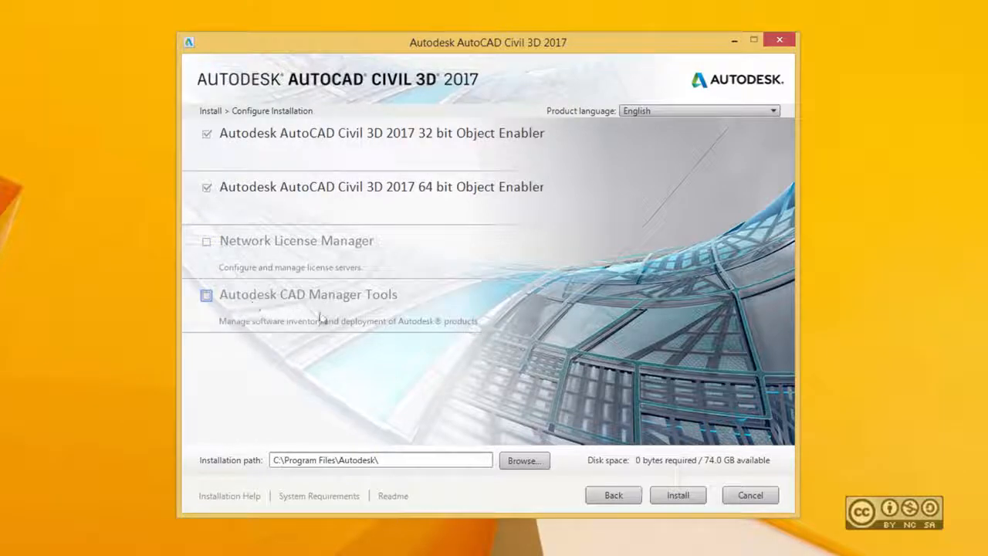
click(206, 133)
click(206, 188)
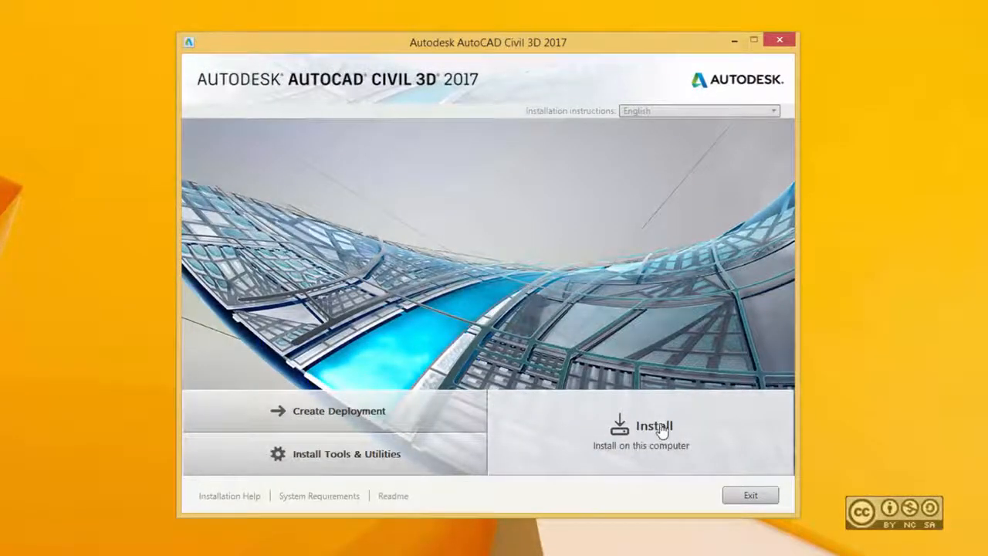
Choose Install, accept the license agreement, and continue to the Configure Installation page.
click(660, 429)
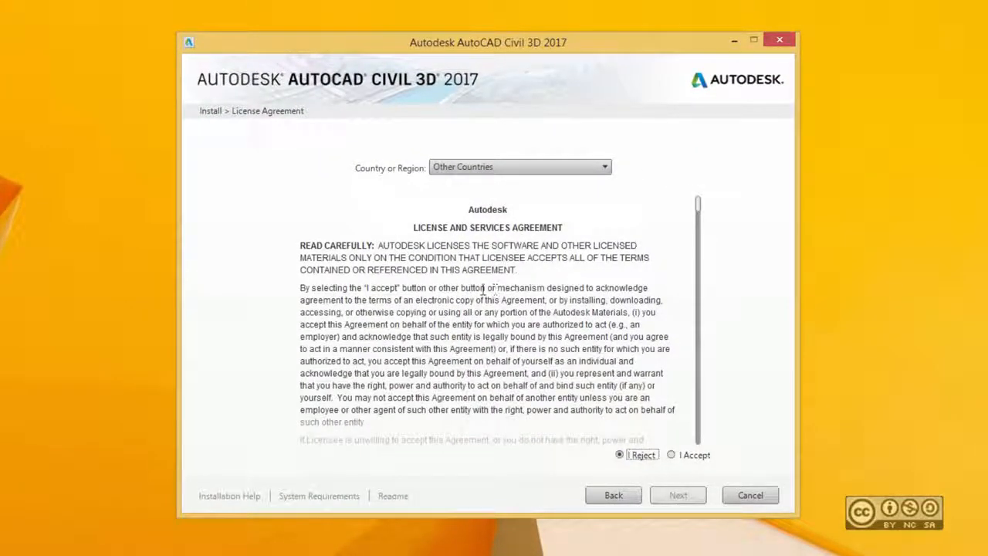
click(684, 455)
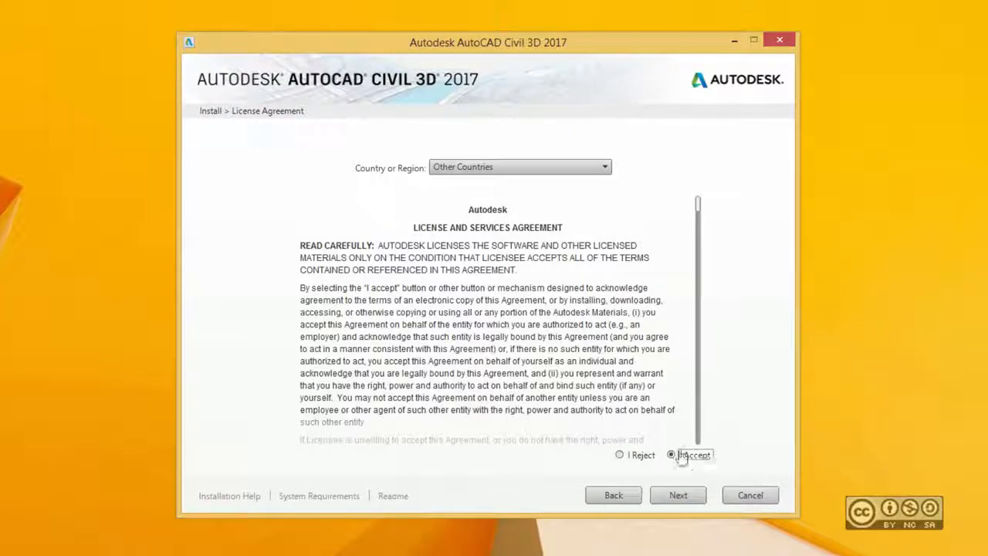
click(677, 496)
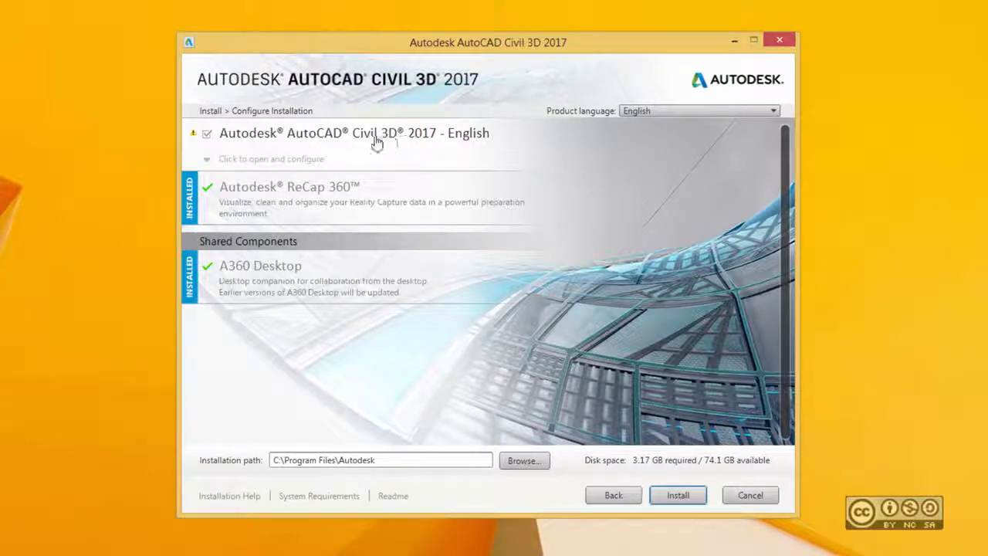
click(351, 139)
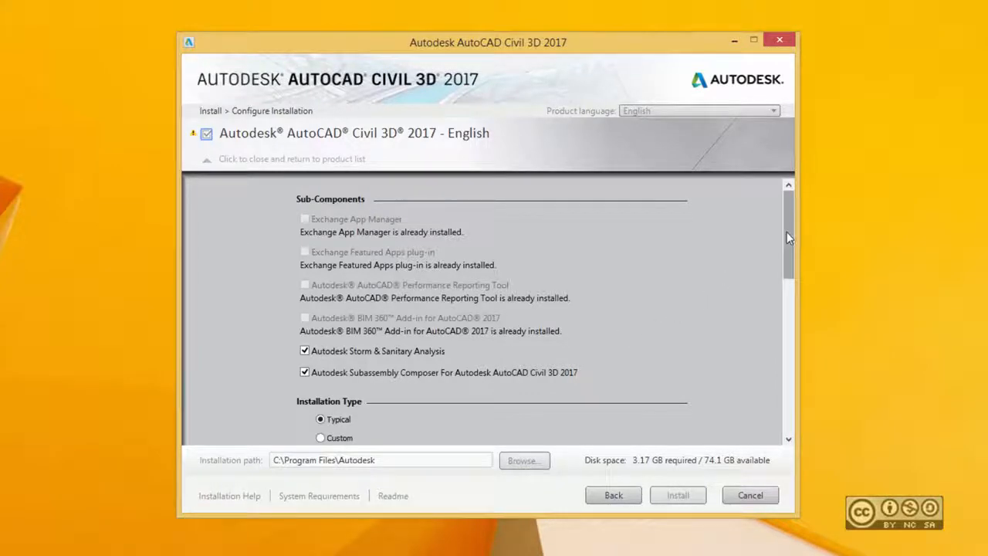
mouse_move(787, 232)
mouse_down()
mouse_move(787, 255)
mouse_move(789, 209)
mouse_move(786, 221)
mouse_up()
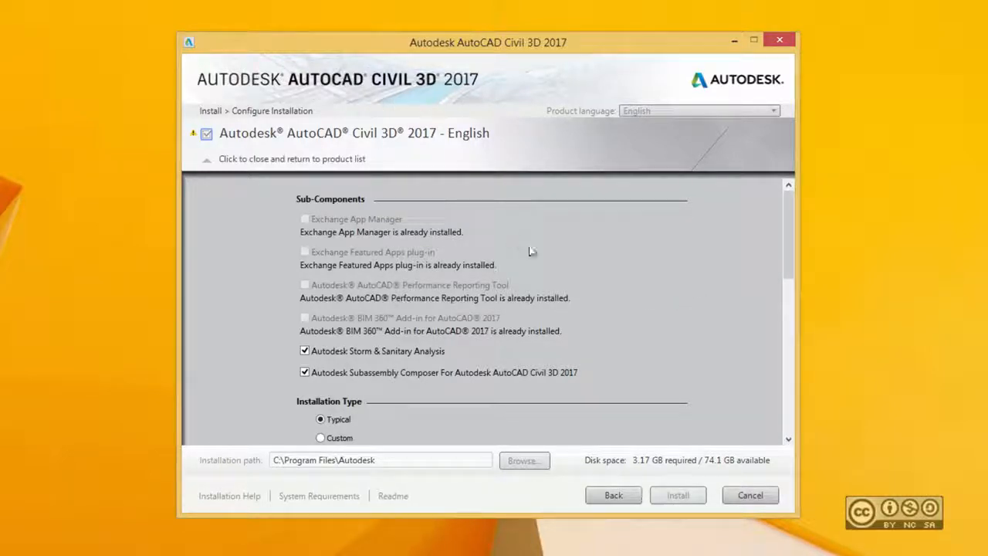
scroll(762, 303, down, 2)
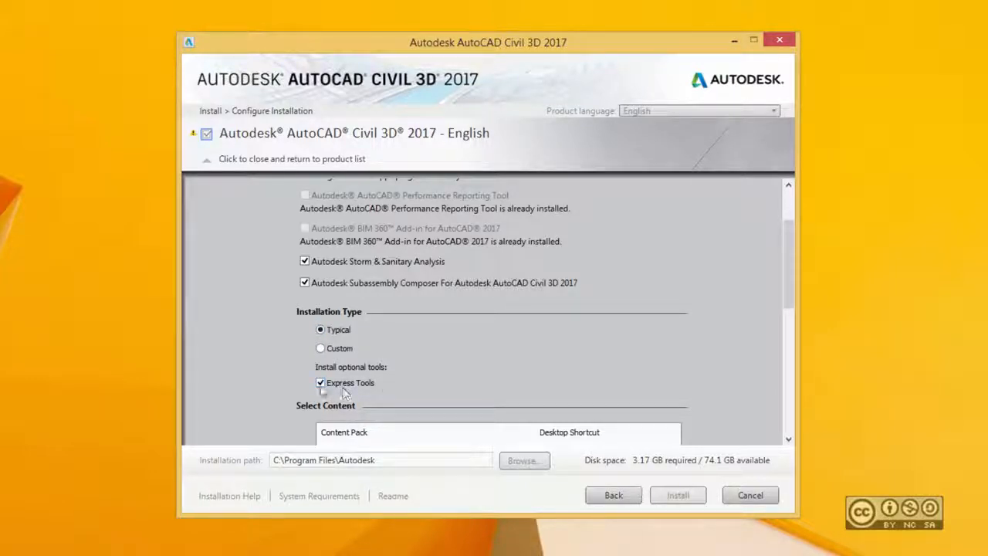
click(321, 349)
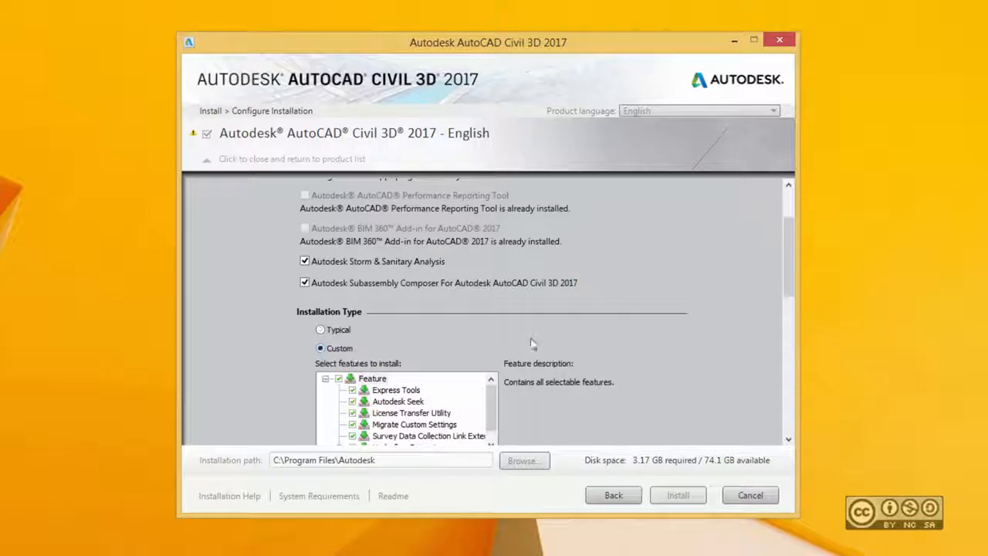
drag(788, 255, 788, 270)
mouse_move(490, 353)
mouse_down()
mouse_move(490, 362)
mouse_move(497, 345)
mouse_up()
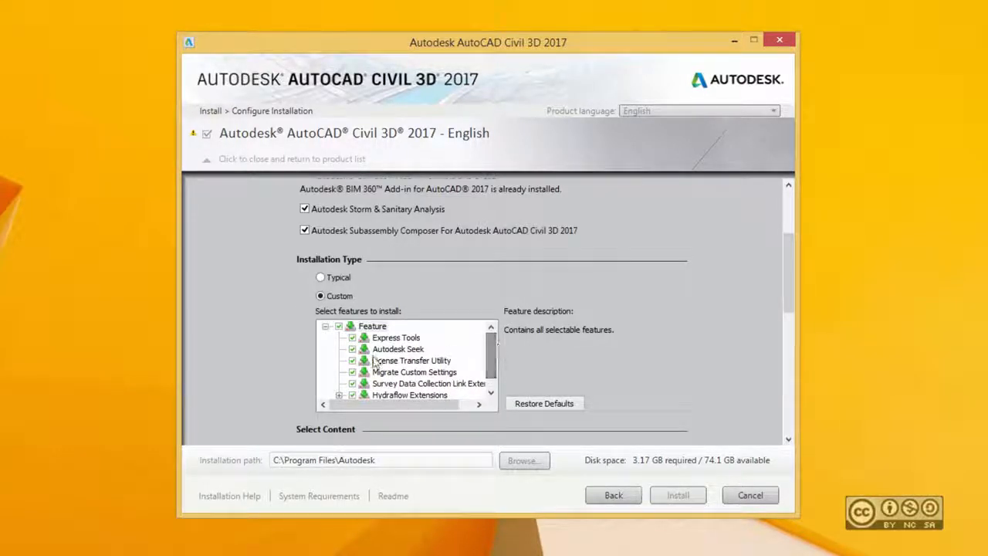
click(335, 277)
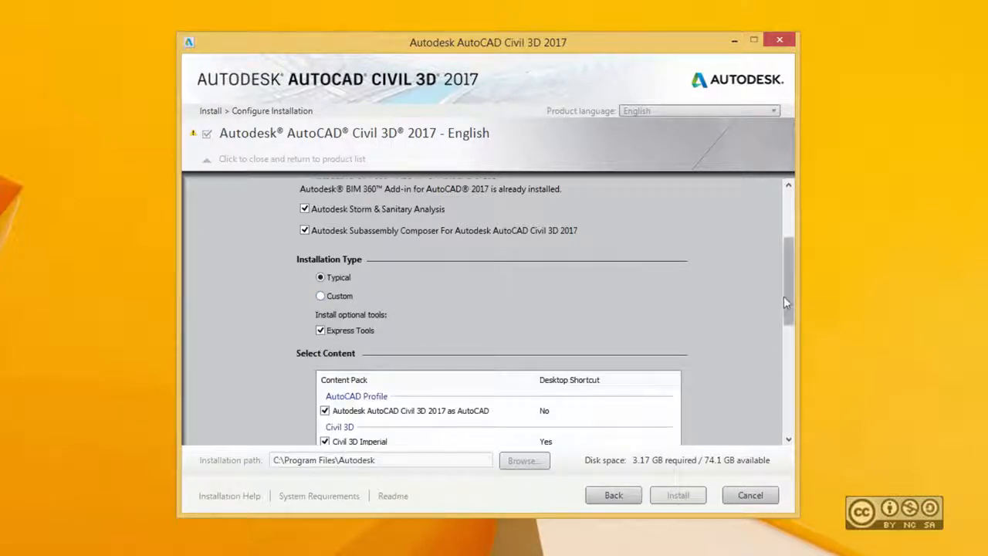
drag(783, 295, 784, 329)
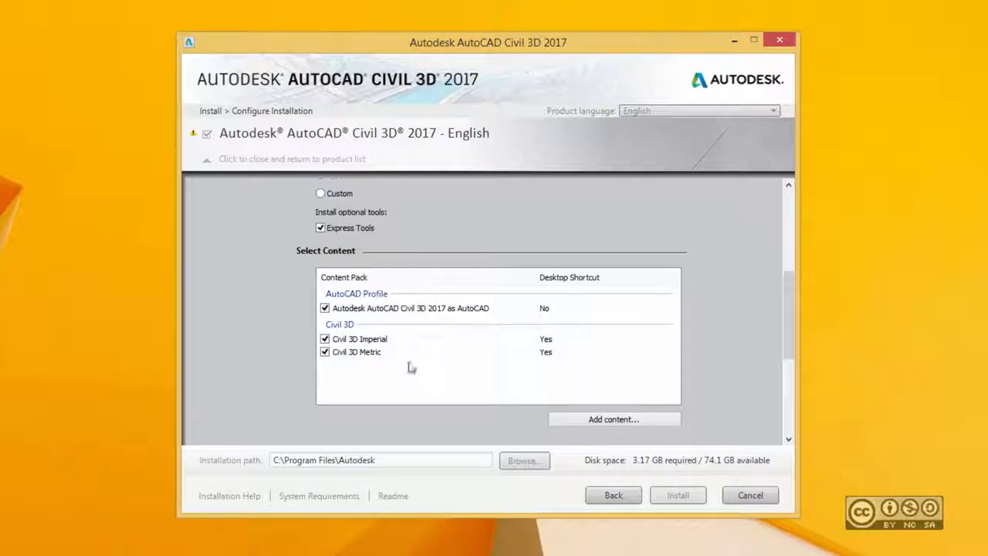
Uncheck Civil 3D Imperial content and set the AutoCAD profile's desktop shortcut to Yes.
click(324, 339)
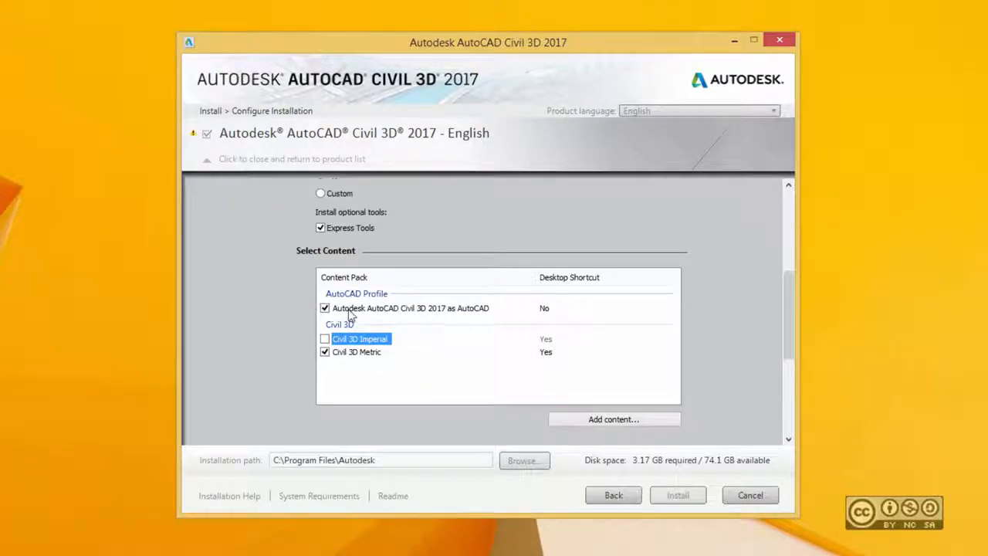
click(551, 309)
click(550, 310)
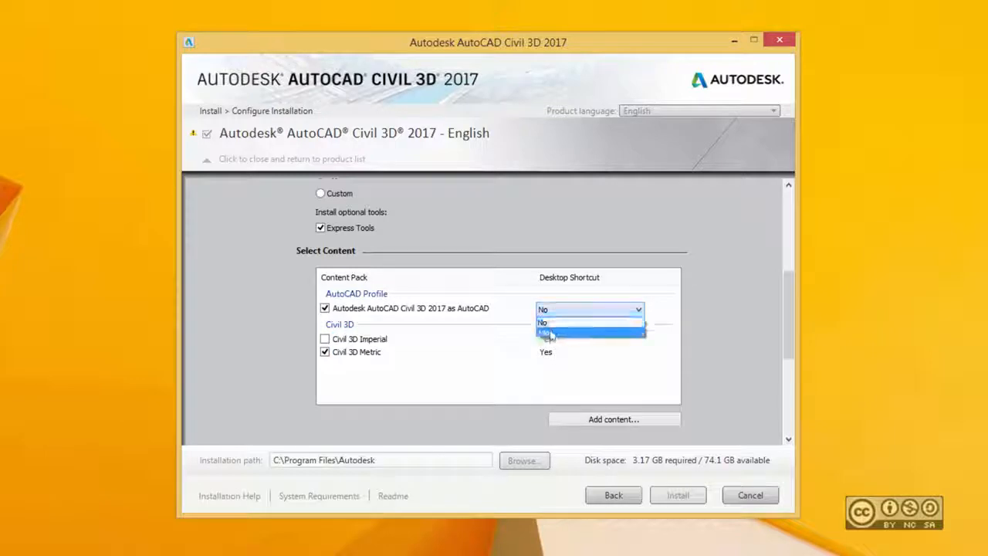
click(549, 320)
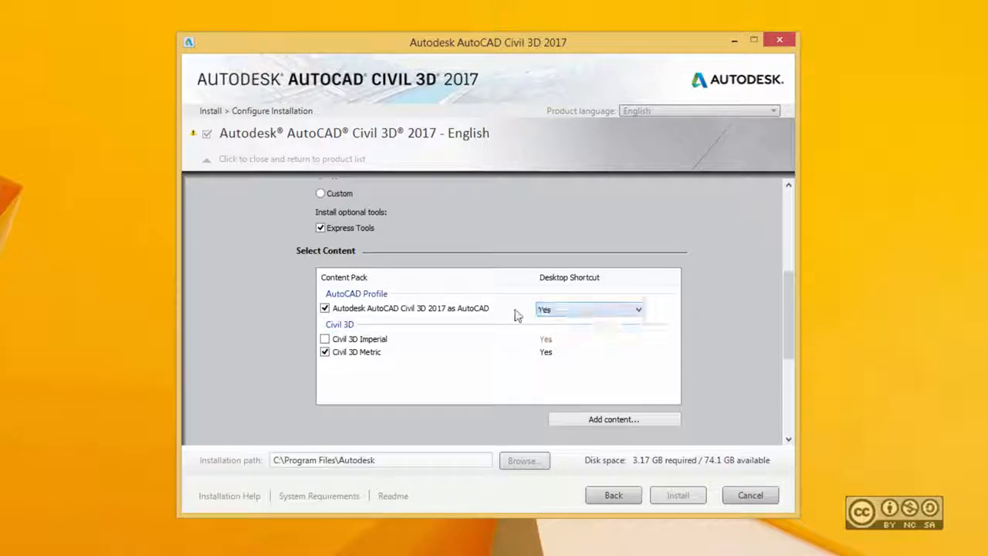
click(432, 309)
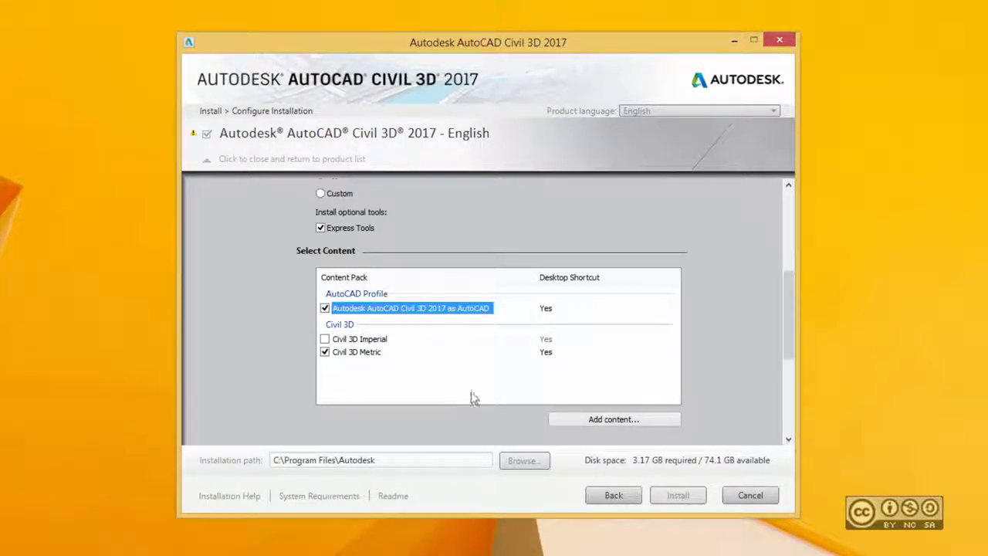
scroll(727, 401, down, 3)
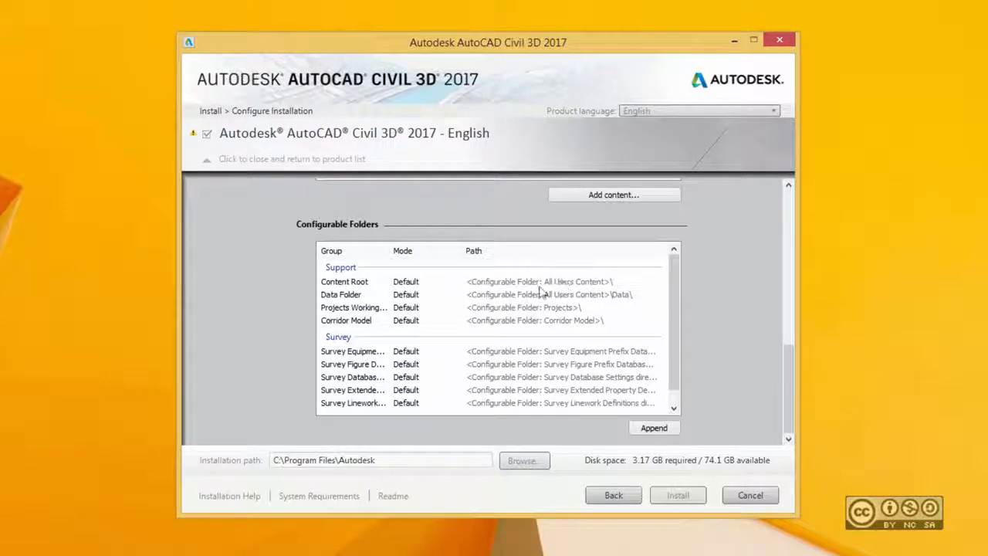
drag(388, 250, 415, 250)
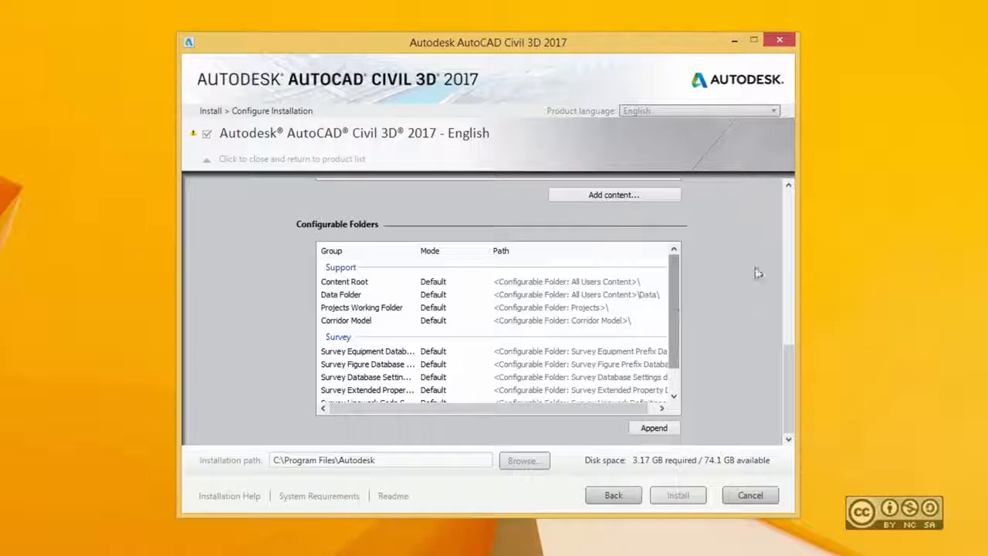
scroll(754, 273, up, 10)
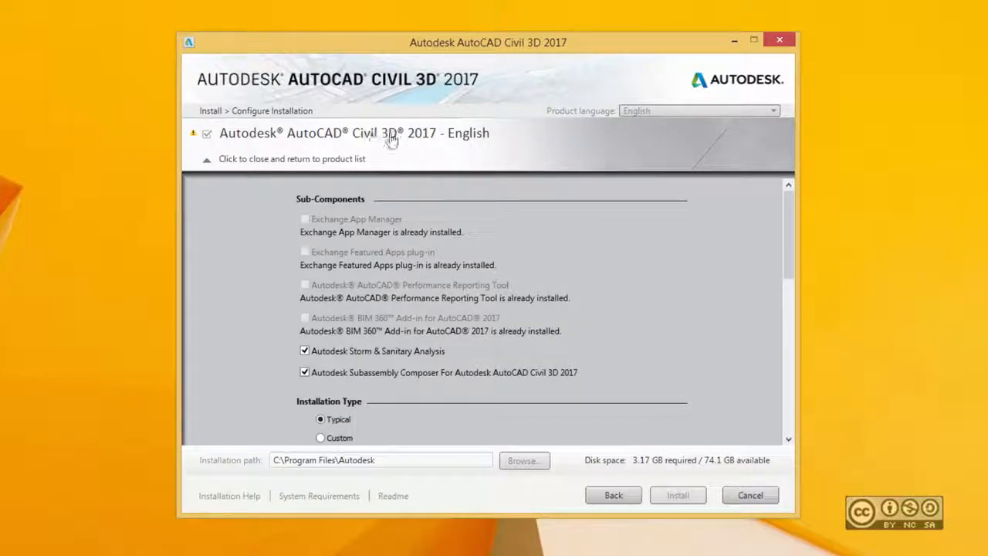
Collapse the Civil 3D configuration, leaving the install path at C:\Program Files\Autodesk.
click(409, 135)
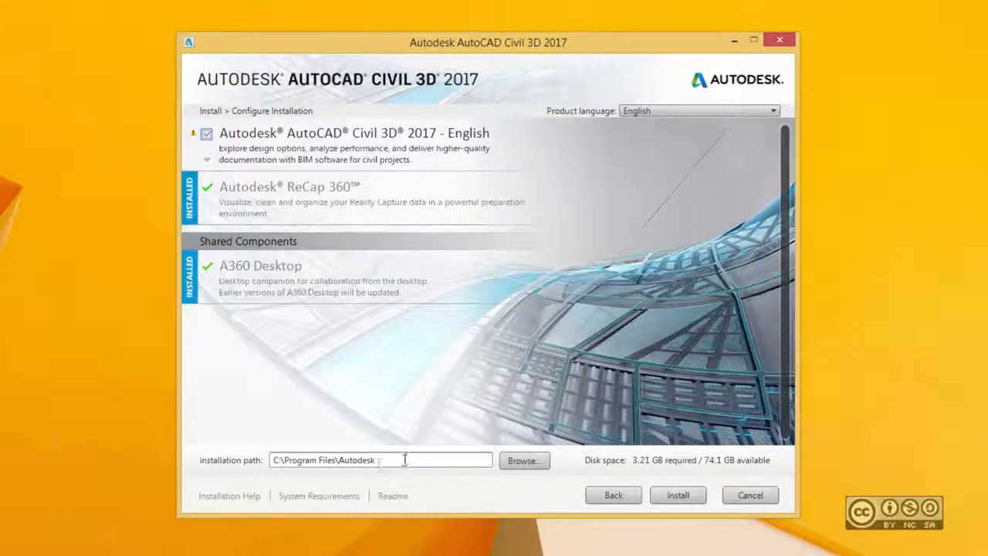
drag(405, 460, 235, 477)
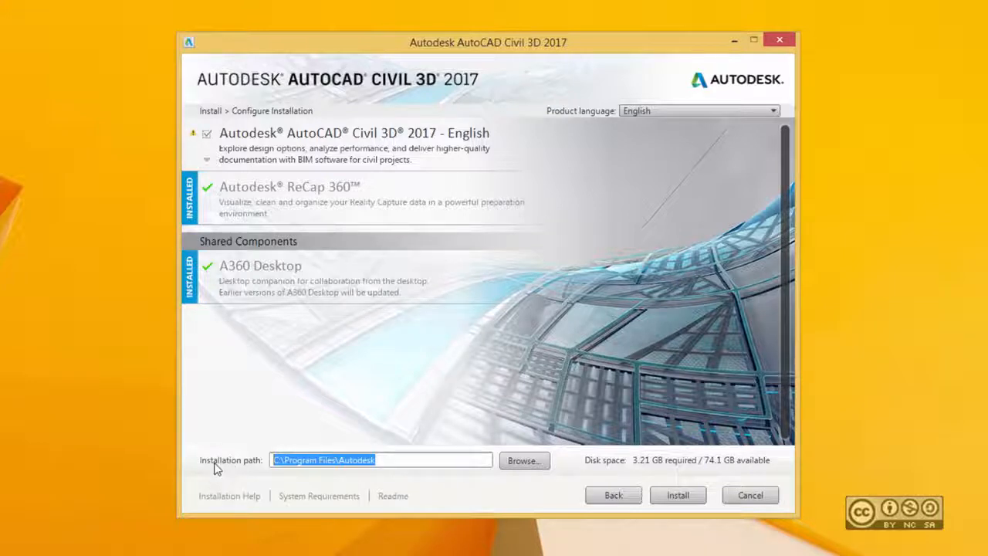
click(407, 460)
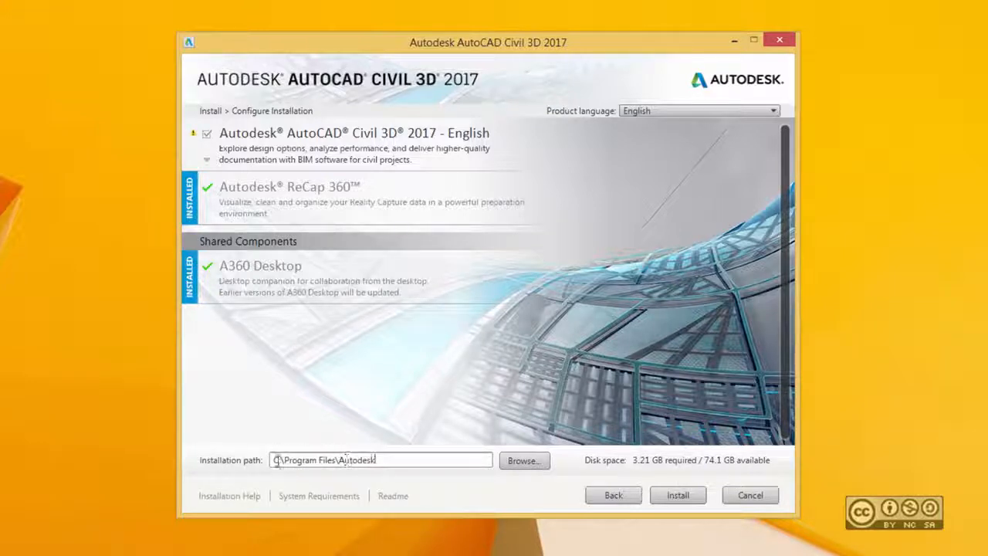
drag(274, 461, 375, 465)
click(437, 463)
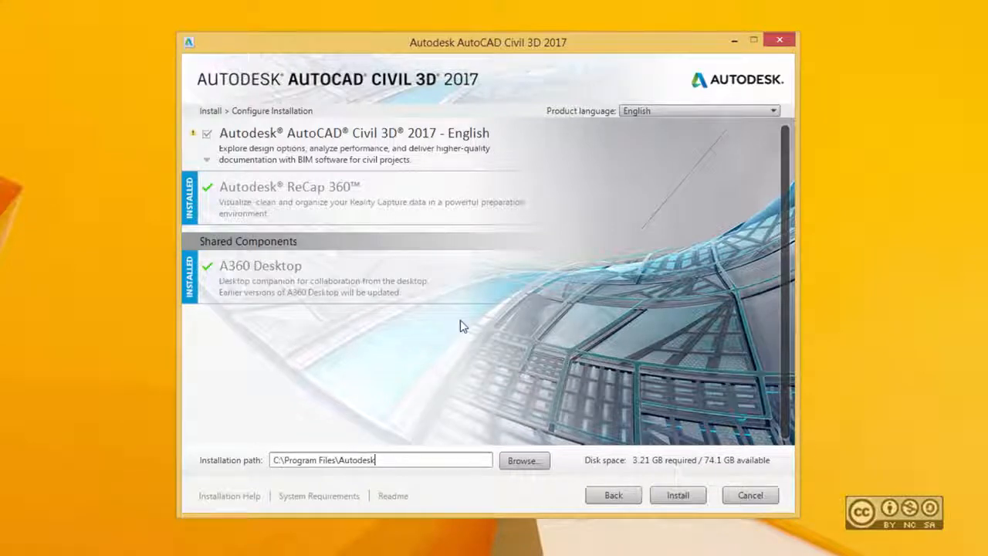
Install Civil 3D 2017 with its configured components and wait for Installation Complete.
click(679, 498)
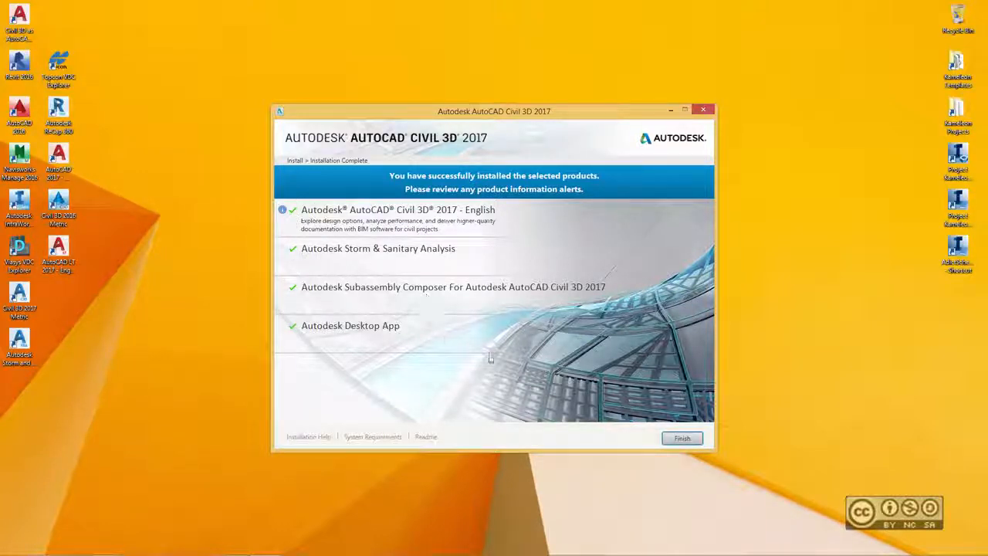
Finish the installer and place the Civil 3D Metric, Storm and Sanitary, and Civil 3D as AutoCAD shortcuts together.
click(682, 438)
drag(76, 393, 99, 301)
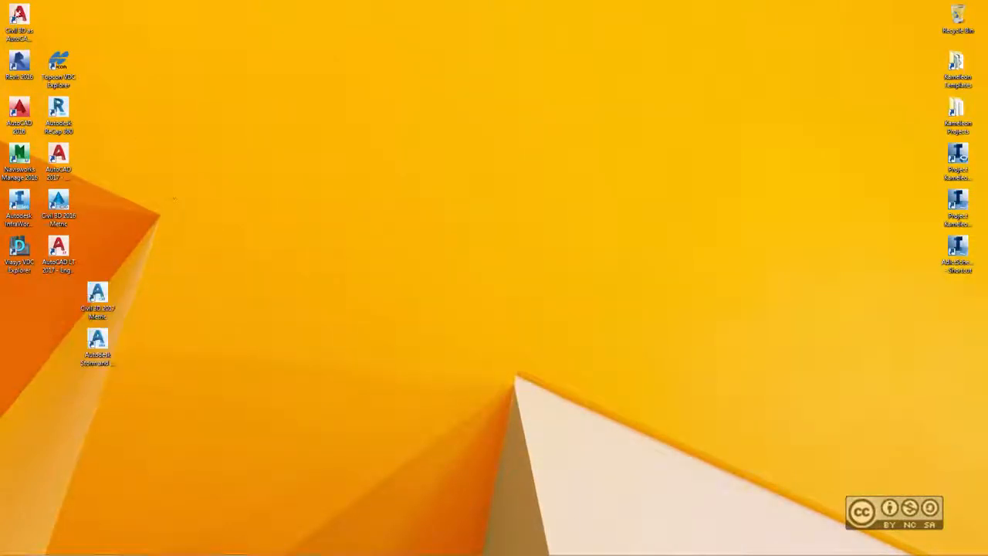
drag(17, 14, 137, 303)
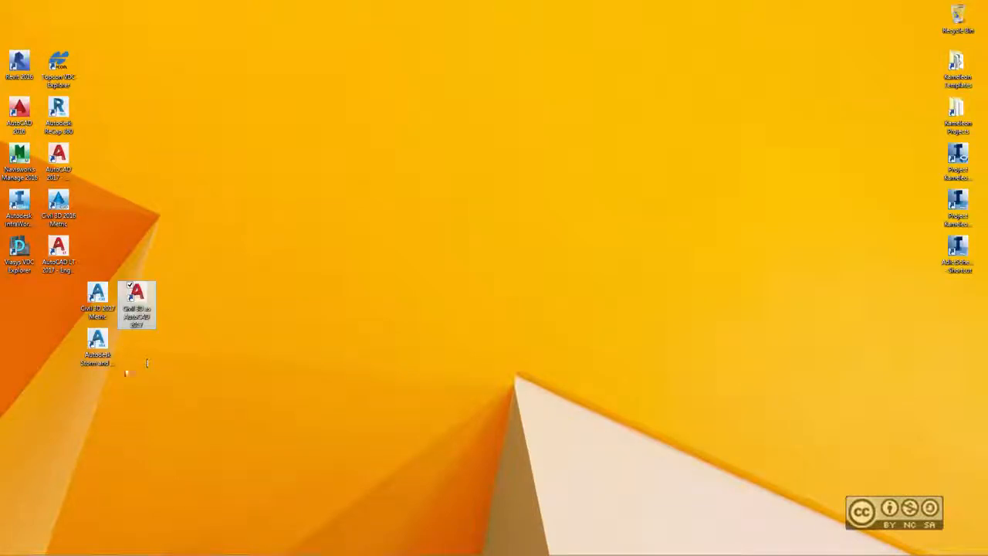
click(93, 342)
click(158, 380)
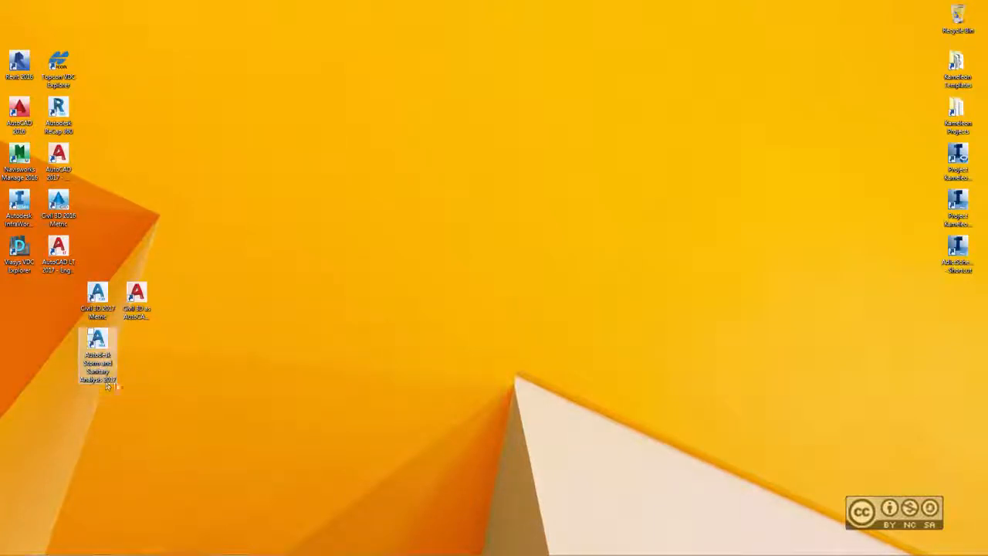
click(137, 302)
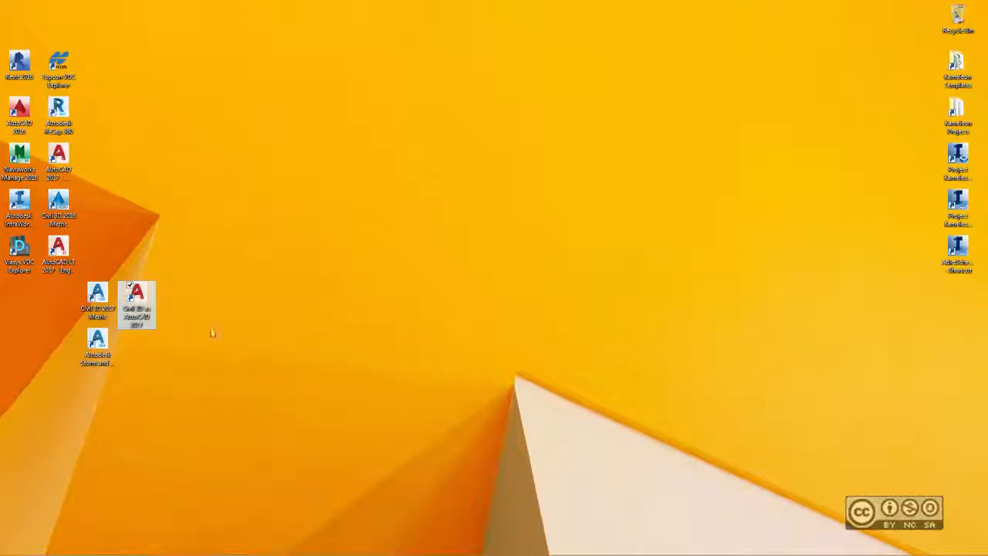